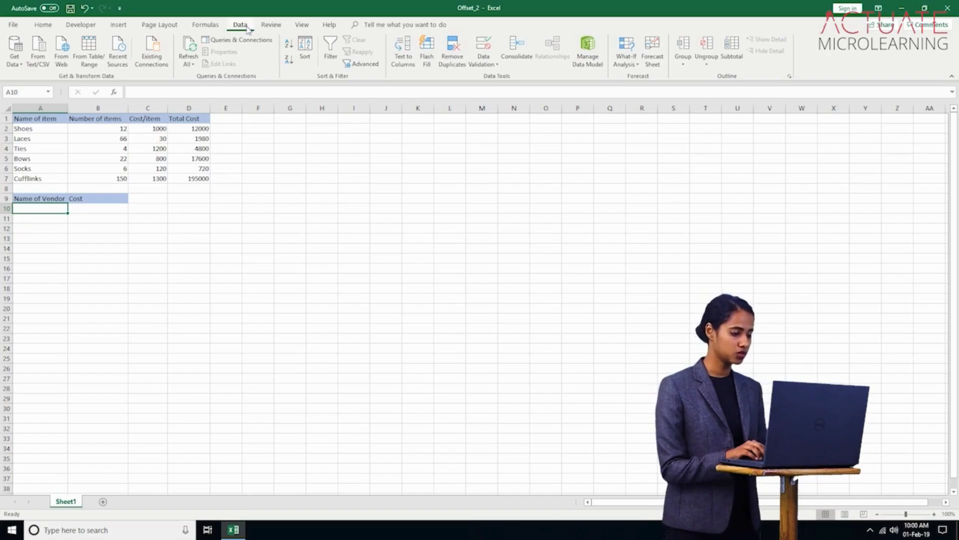
# Add list data validation to cell A10 with the source =OFFSET($A$2,0,0,6)
pyautogui.click(498, 65)
pyautogui.click(507, 77)
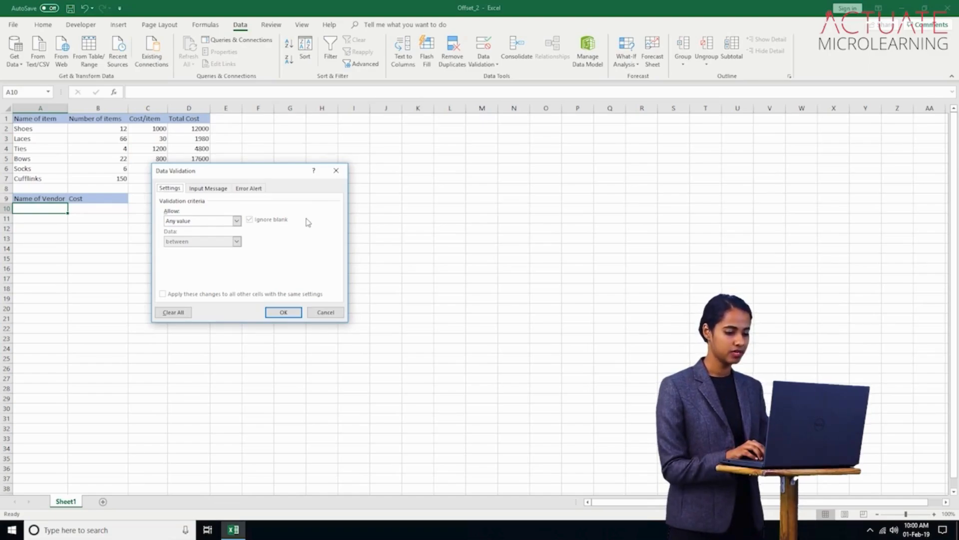
pyautogui.click(237, 221)
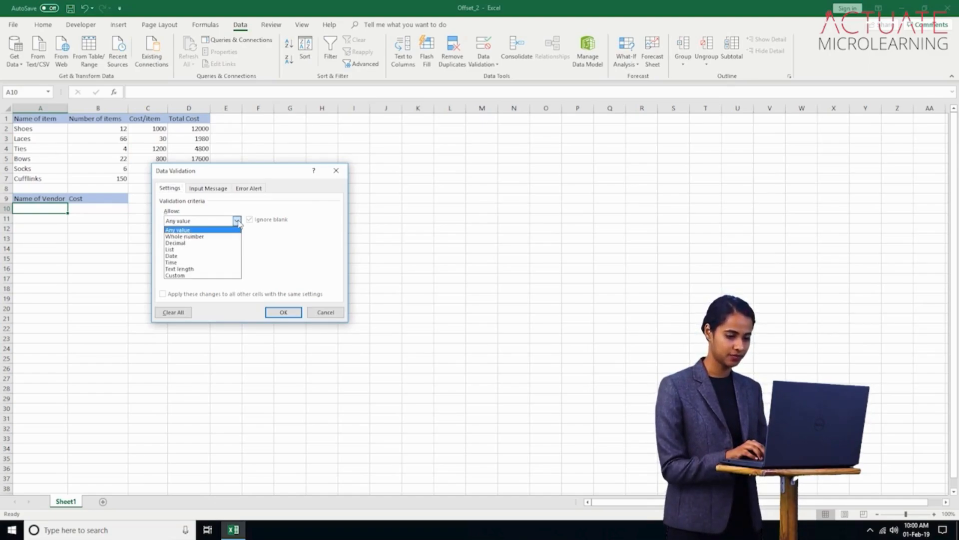
pyautogui.click(224, 249)
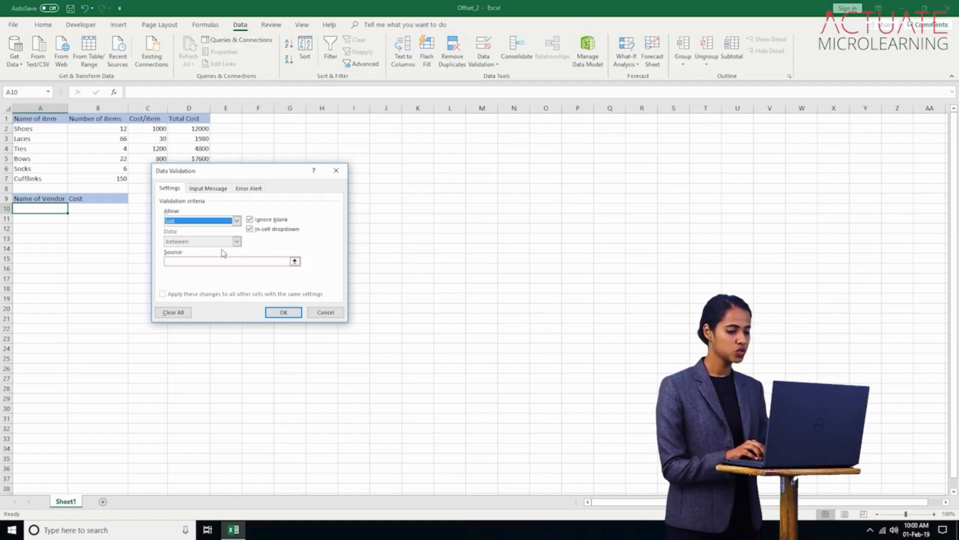
pyautogui.click(222, 262)
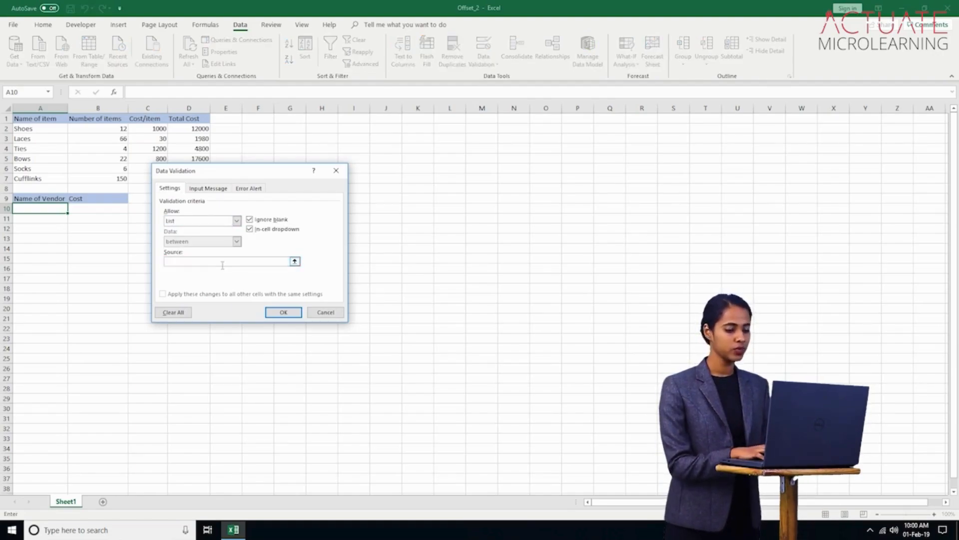
pyautogui.write('=OFFSET($A$2,0,0,6)')
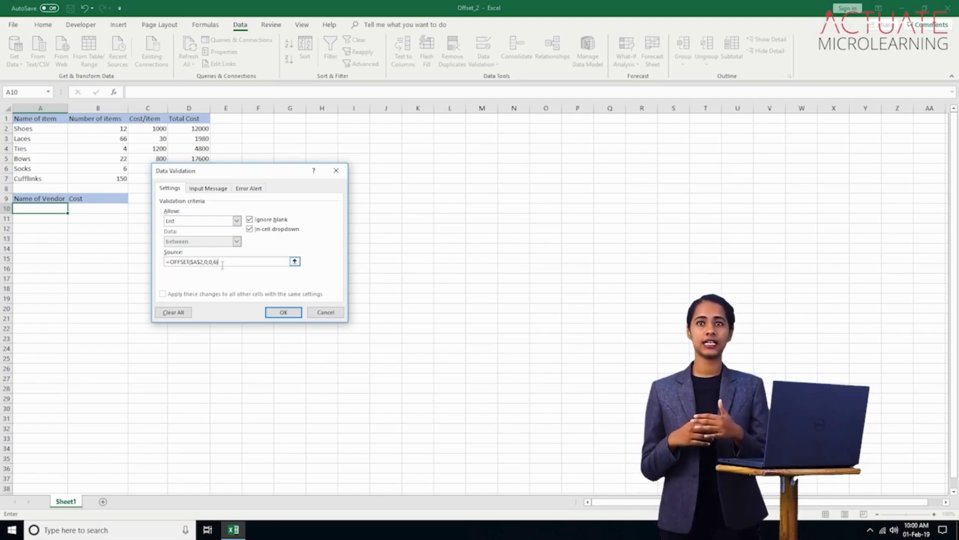
pyautogui.click(274, 310)
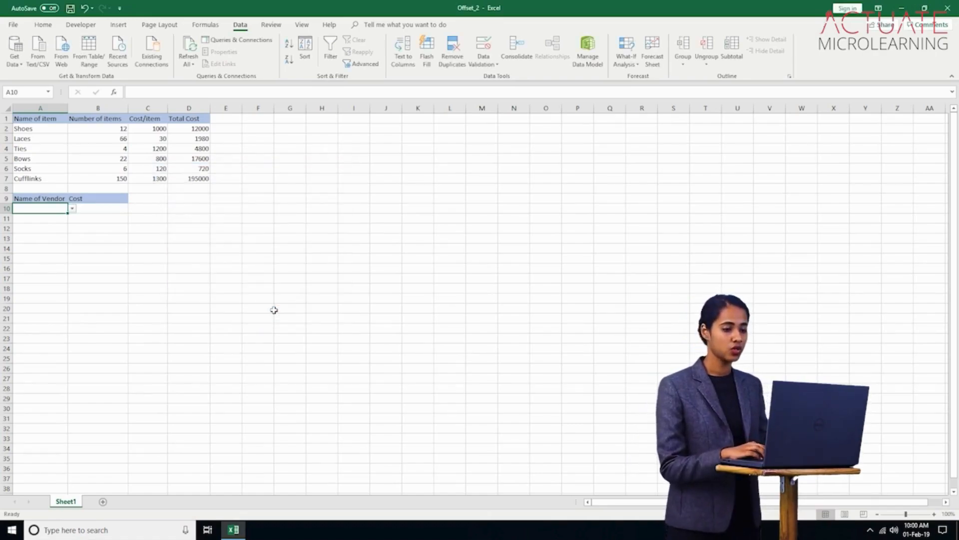
# Choose Shoes from the drop-down list in A10 and copy the cell down through A15
pyautogui.click(73, 209)
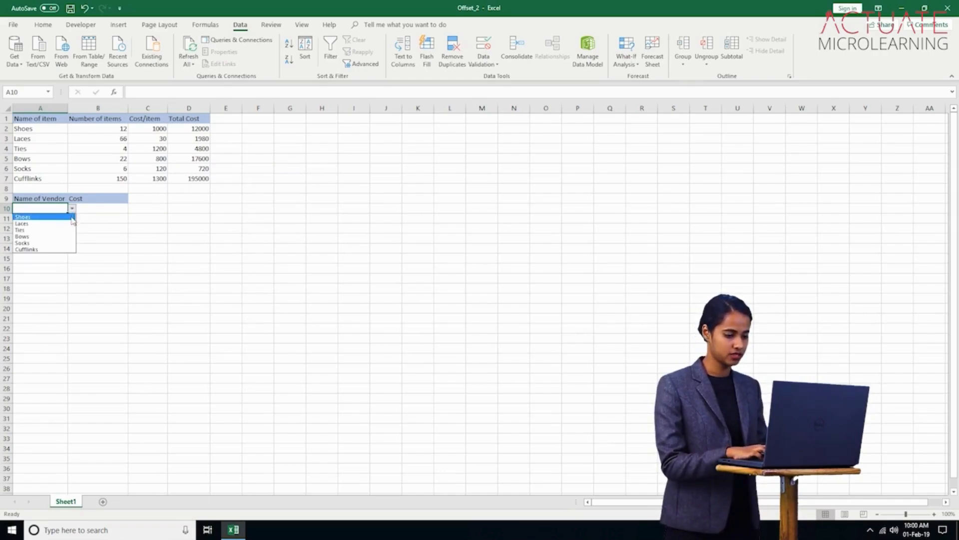
pyautogui.click(72, 217)
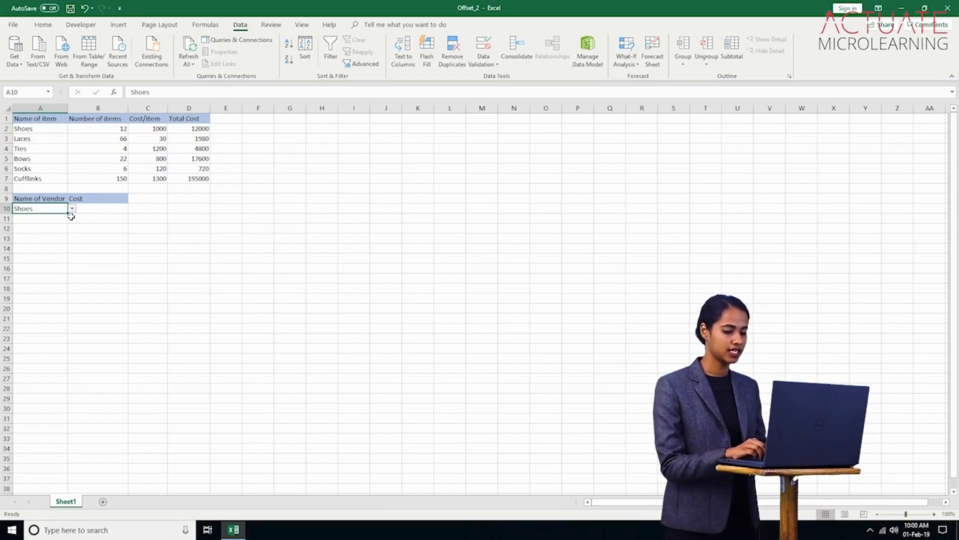
pyautogui.click(71, 215)
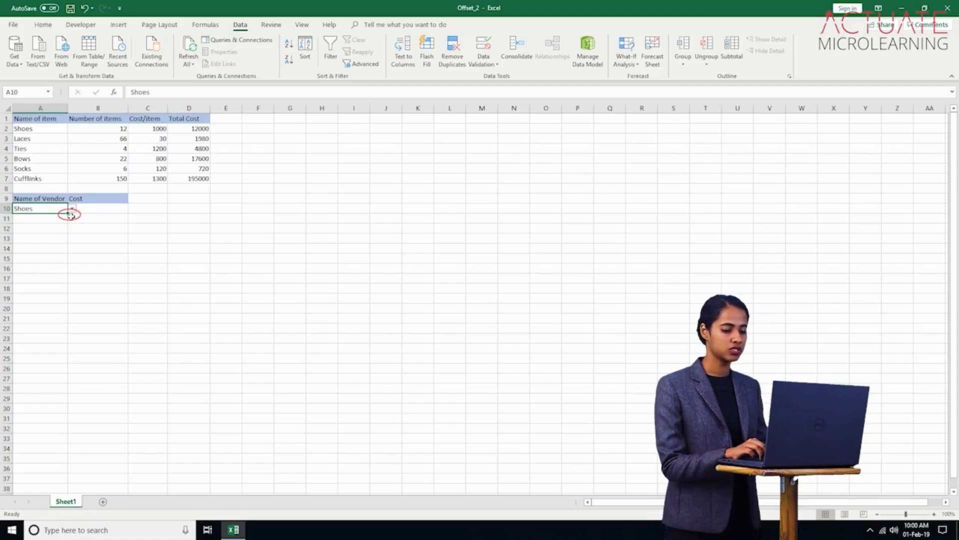
pyautogui.hotkey('ctrl', 'c')
pyautogui.hotkey('shift', 'Down')
pyautogui.hotkey('shift', 'Down')
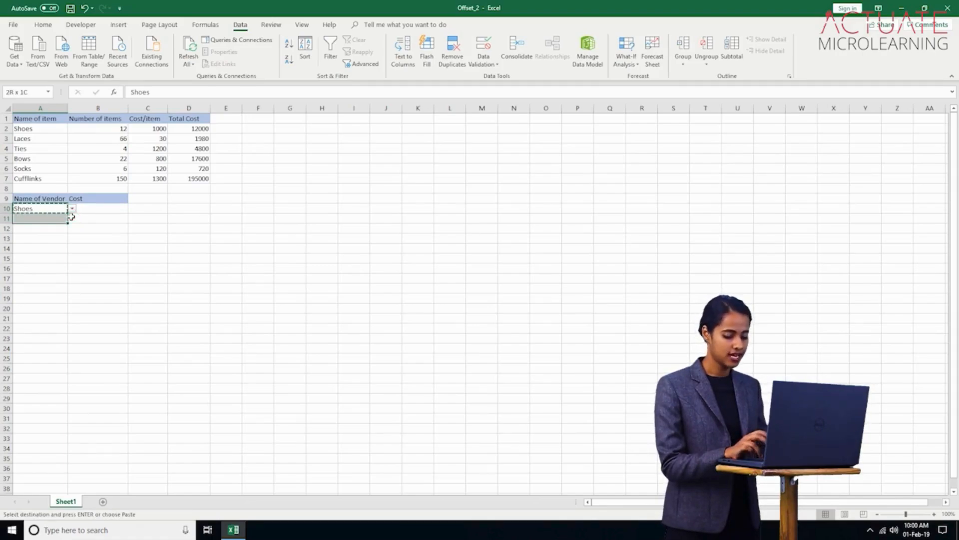
pyautogui.hotkey('shift', 'Down')
pyautogui.hotkey('shift', 'Down')
pyautogui.hotkey('shift', 'Down')
pyautogui.hotkey('ctrl', 'v')
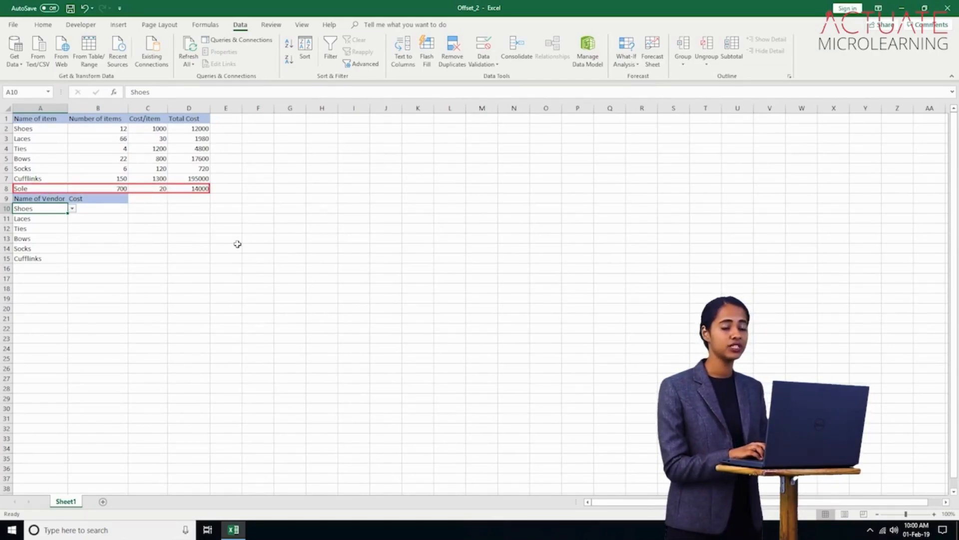
# Open the drop-down list in A10 to check whether it includes the added Sole row
pyautogui.click(72, 209)
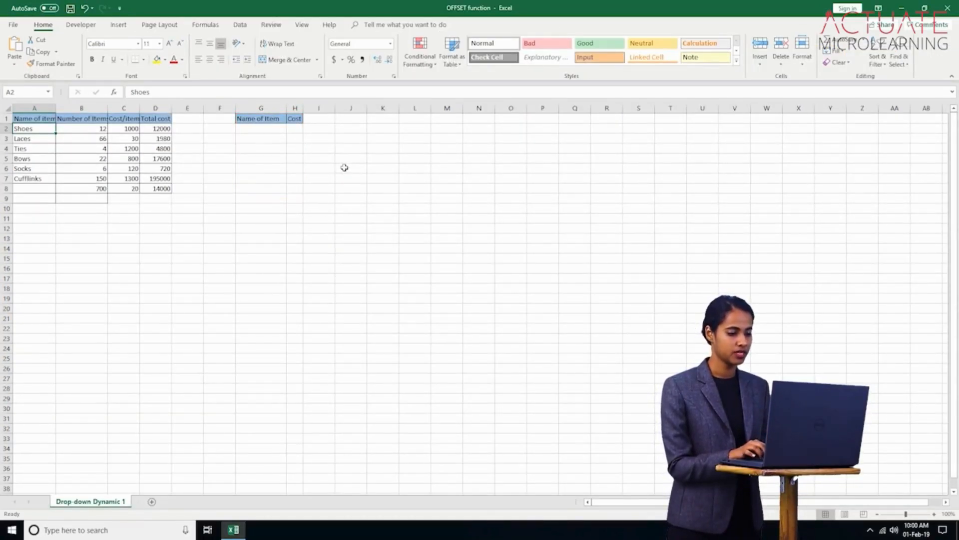
# Add list validation to G2 with source =OFFSET($A$2,0,0,COUNTIF($A$2:$A$100,"<>")), applying the changes to all other cells with the same settings
pyautogui.click(267, 132)
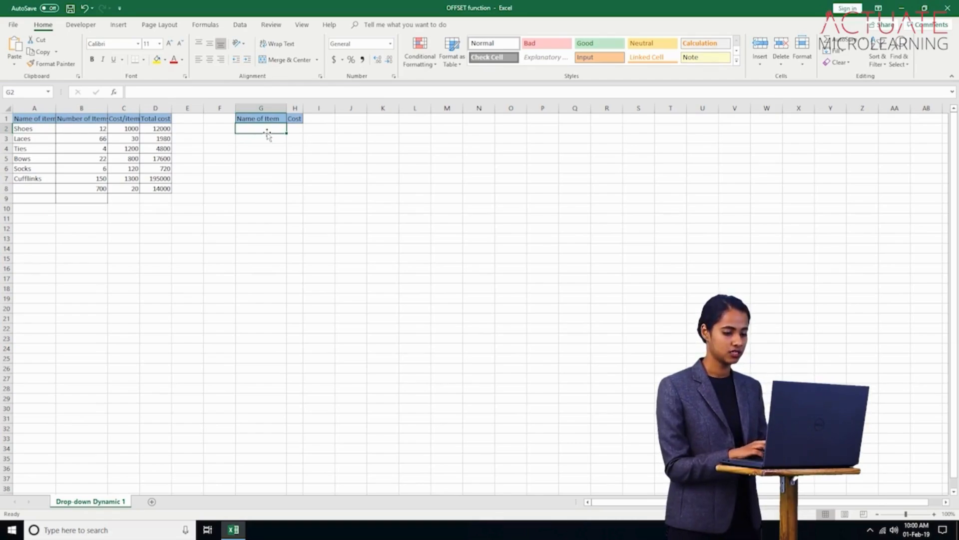
pyautogui.click(245, 29)
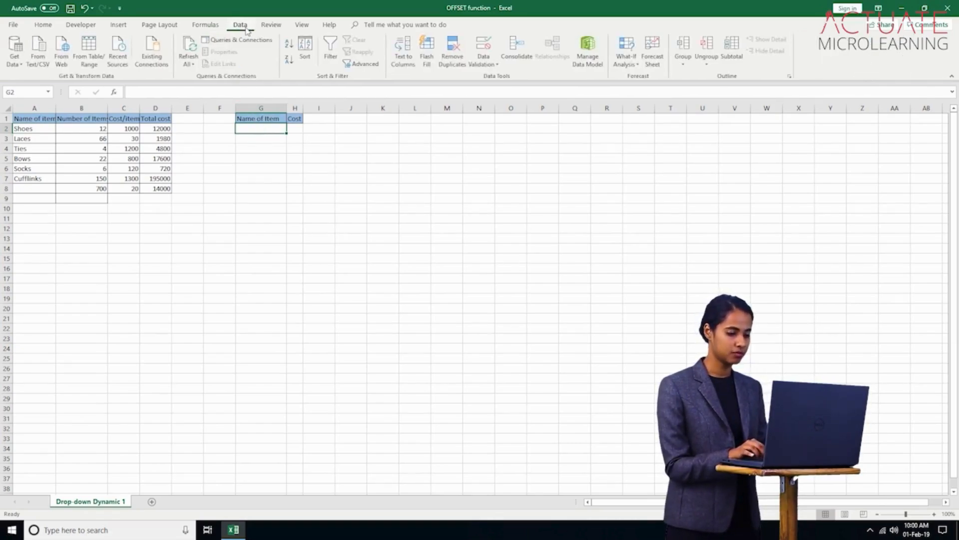
pyautogui.click(479, 65)
pyautogui.click(483, 77)
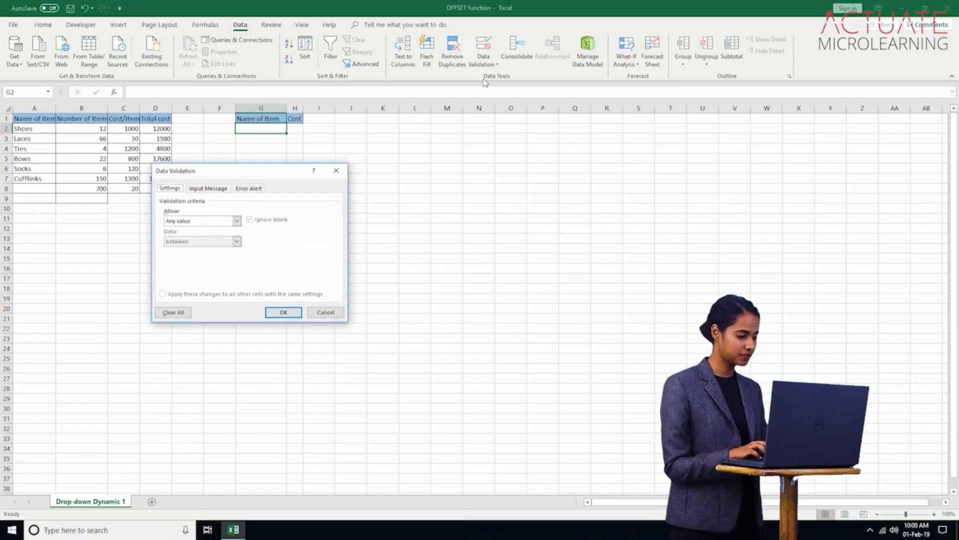
pyautogui.click(237, 221)
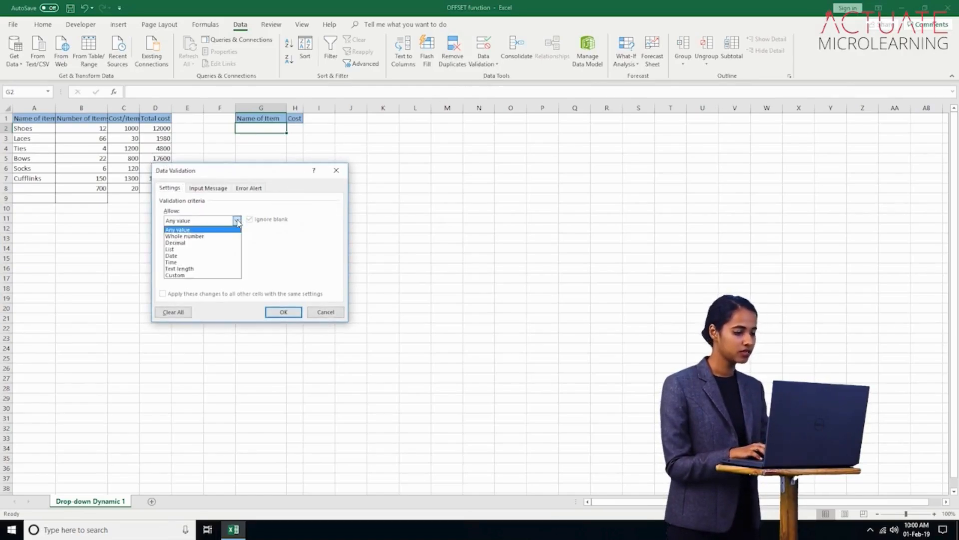
pyautogui.click(231, 249)
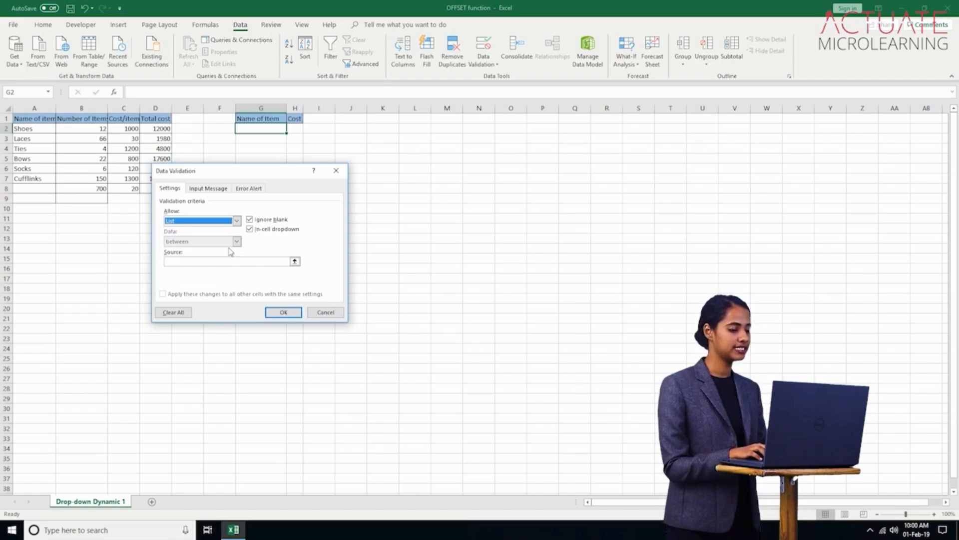
pyautogui.click(233, 262)
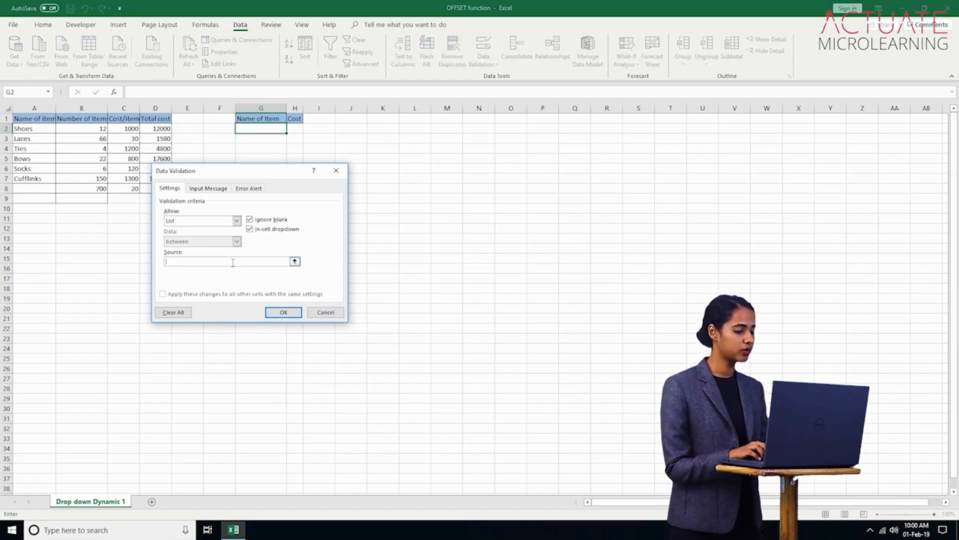
pyautogui.hotkey('ctrl', 'v')
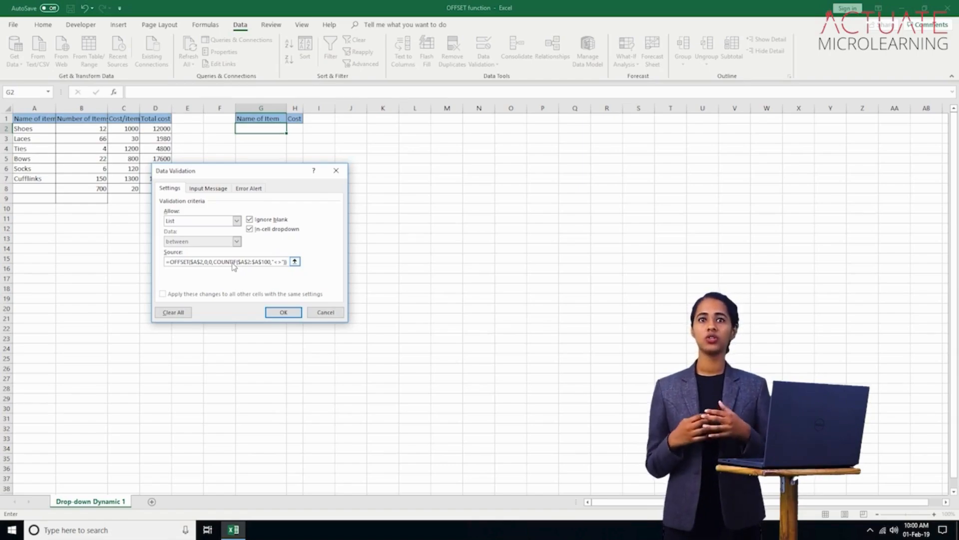
pyautogui.press('Return')
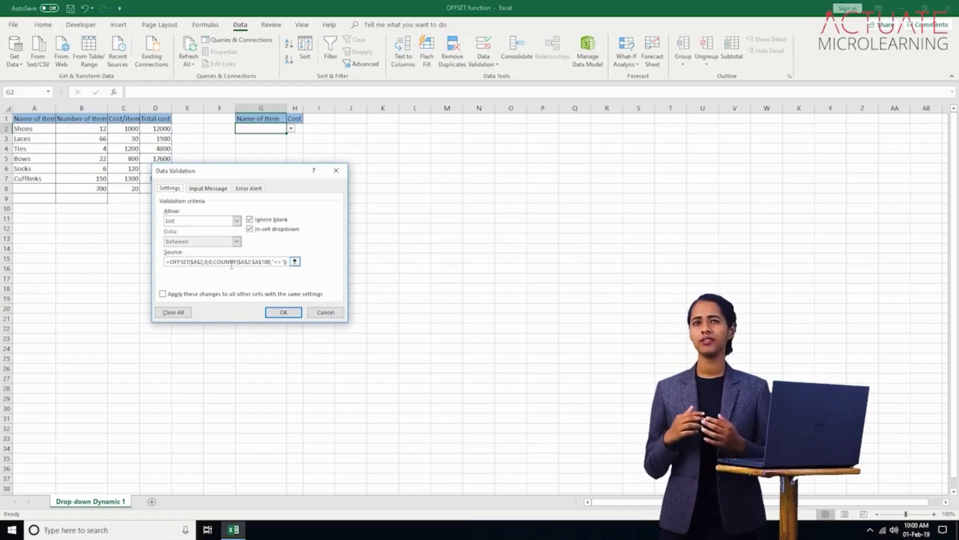
pyautogui.click(162, 295)
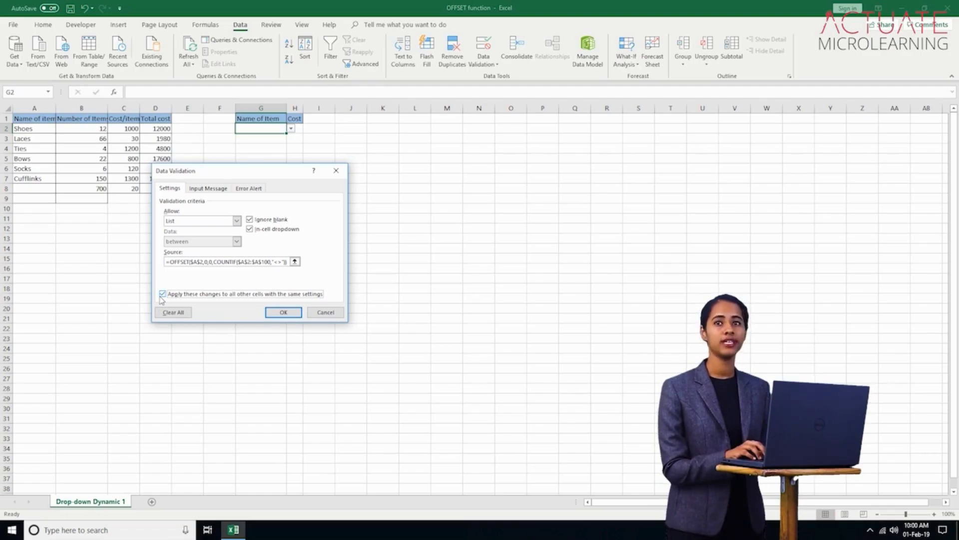
pyautogui.click(267, 314)
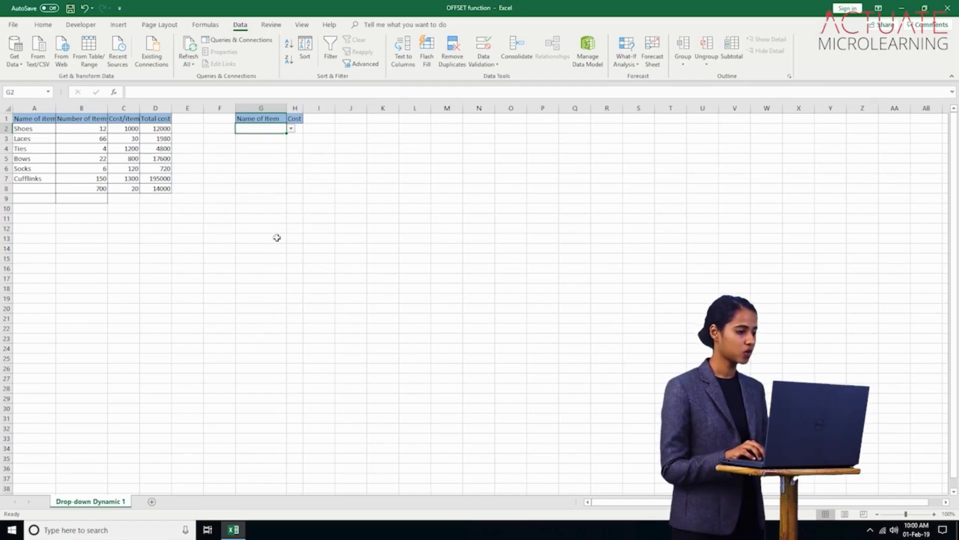
# Review the items offered by the drop-down list in G2
pyautogui.click(291, 129)
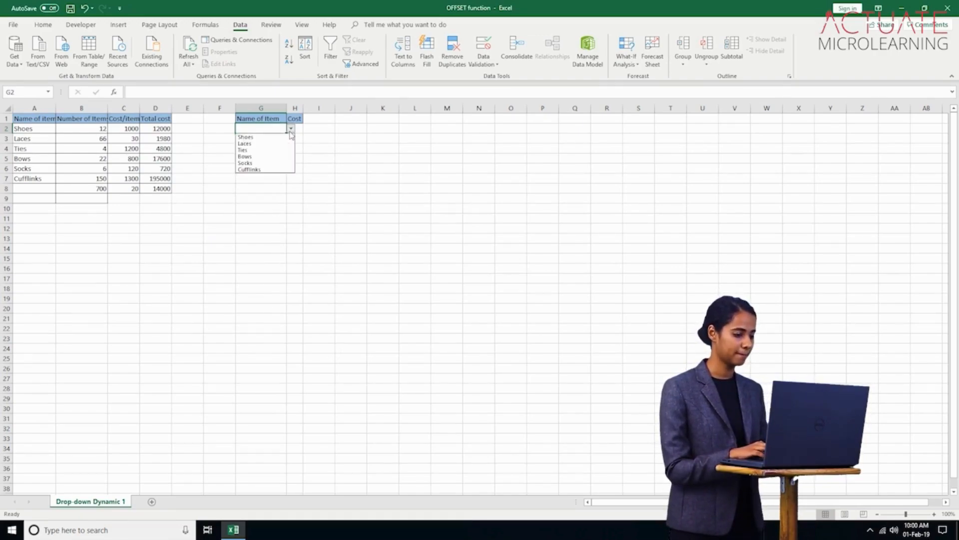
pyautogui.click(291, 130)
# Enter Sole as the item name in A8 and check the drop-down list in G2 for it
pyautogui.click(47, 192)
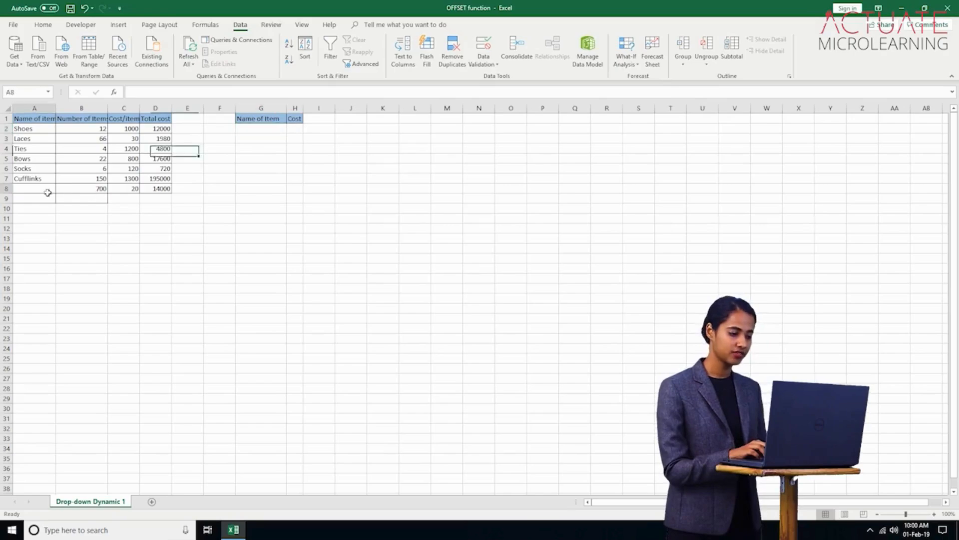
pyautogui.write('Sole')
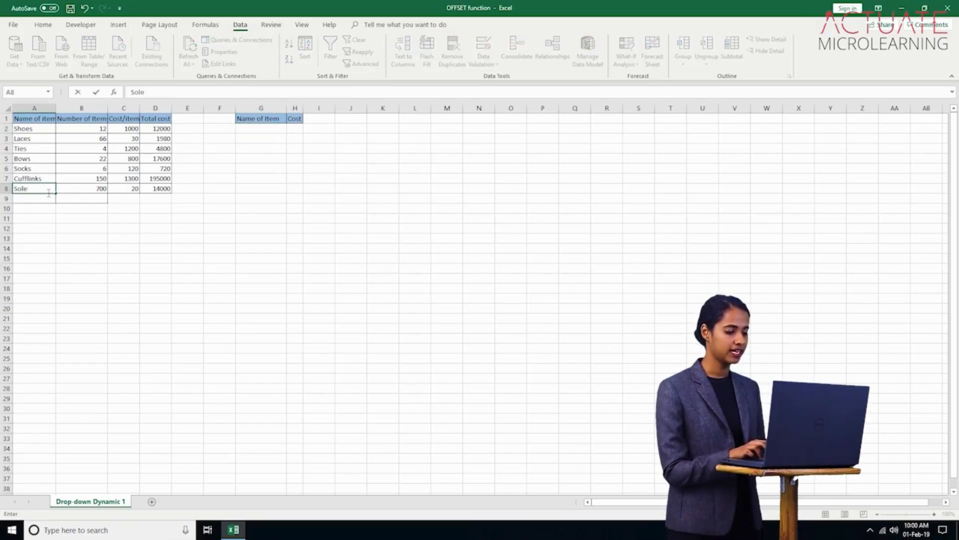
pyautogui.click(251, 127)
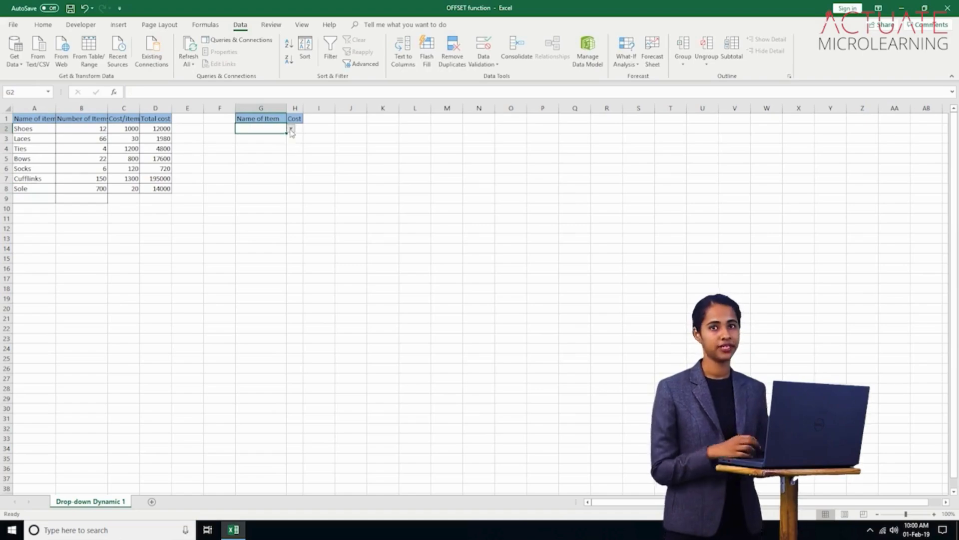
pyautogui.click(291, 129)
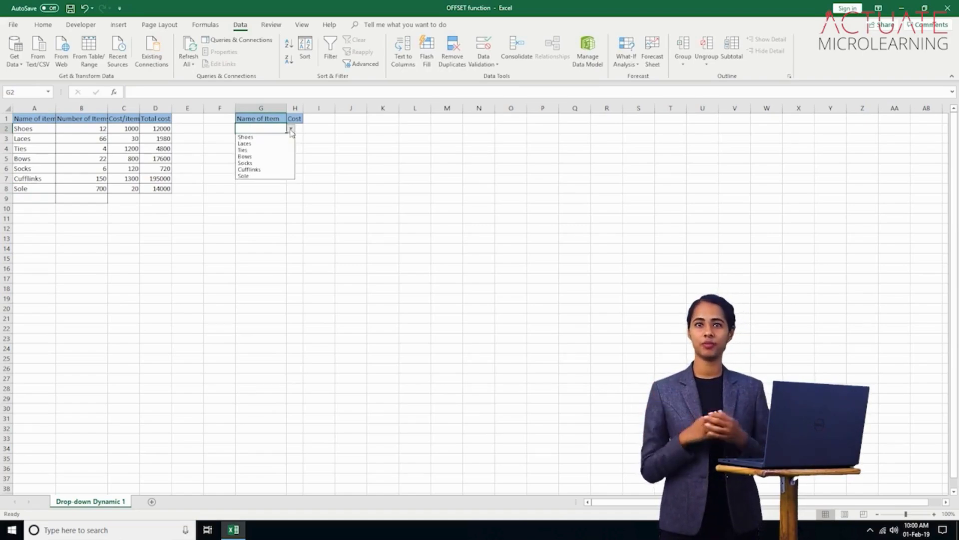